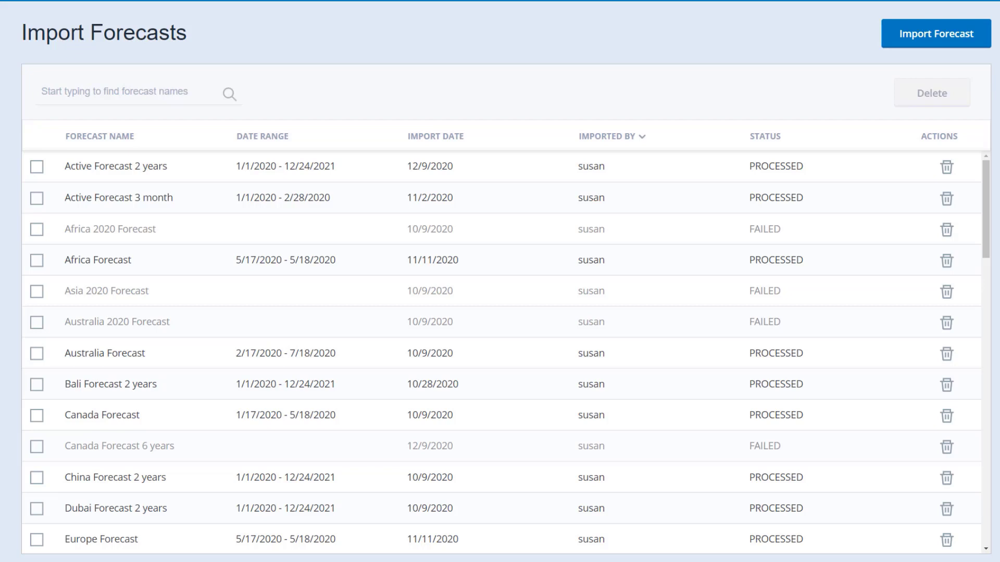
Download the forecast CSV template, and upload Europe Sales Forecast.csv from the Forecasts folder as a new imported forecast.
left_click(932, 34)
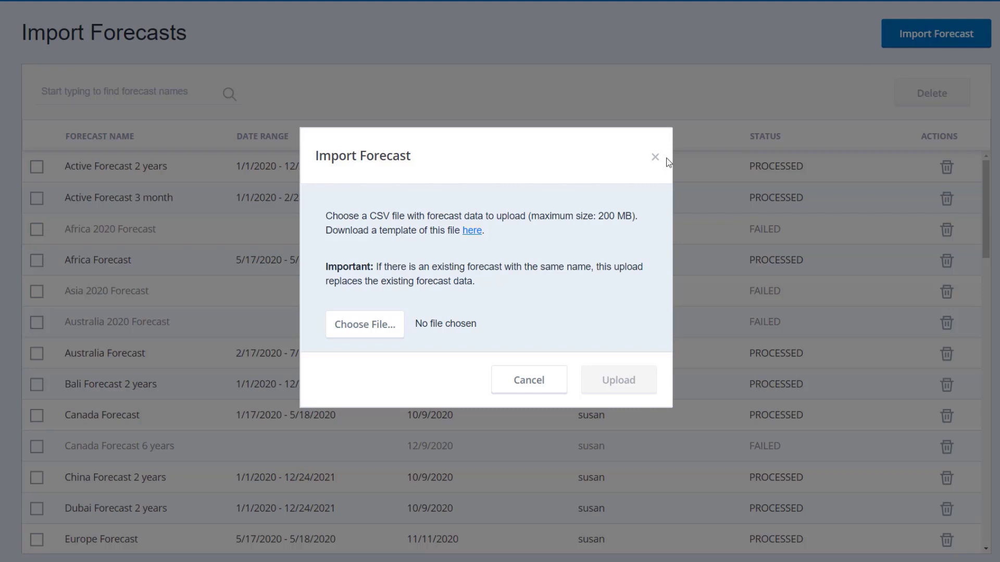
left_click(471, 231)
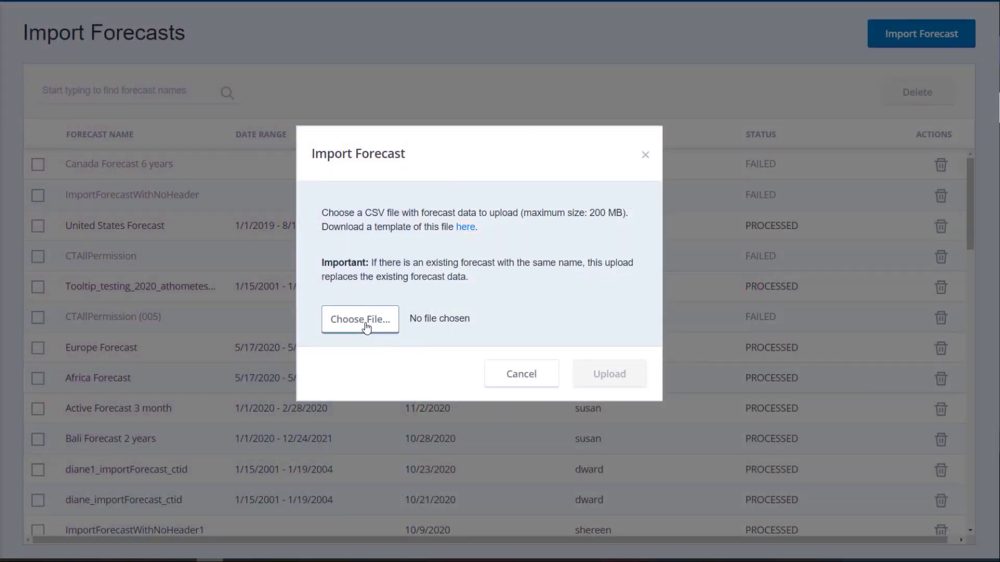
left_click(361, 320)
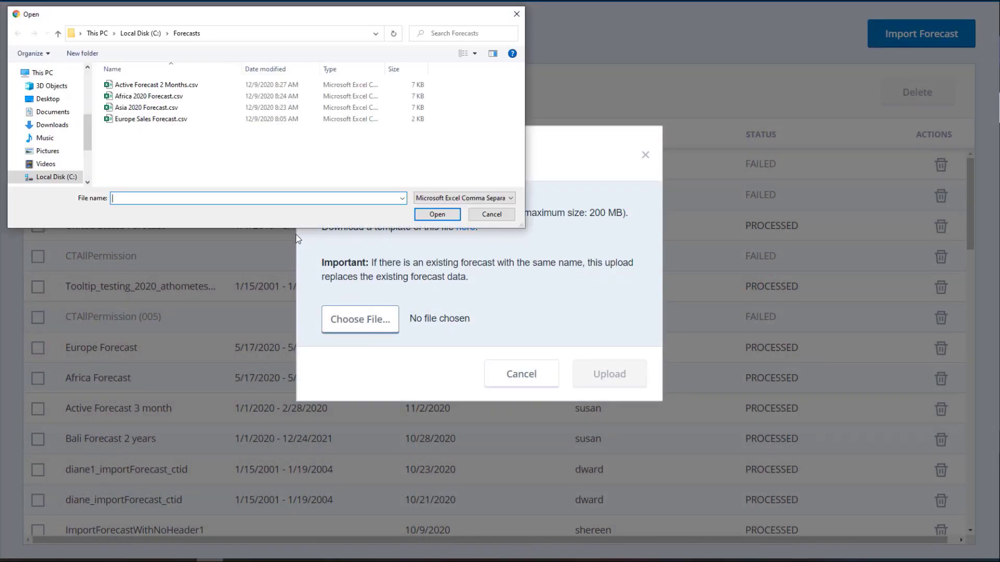
left_click(141, 120)
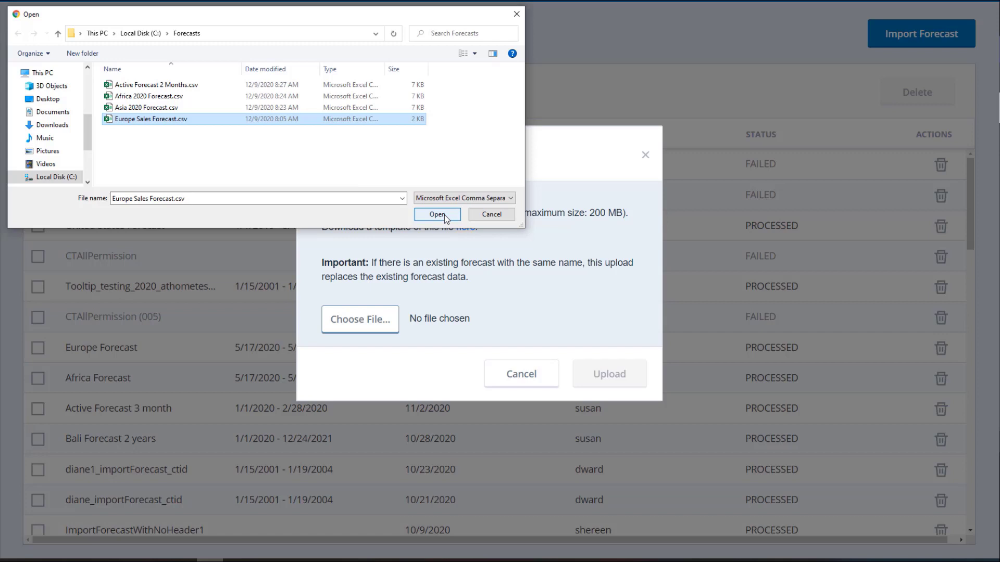
left_click(445, 214)
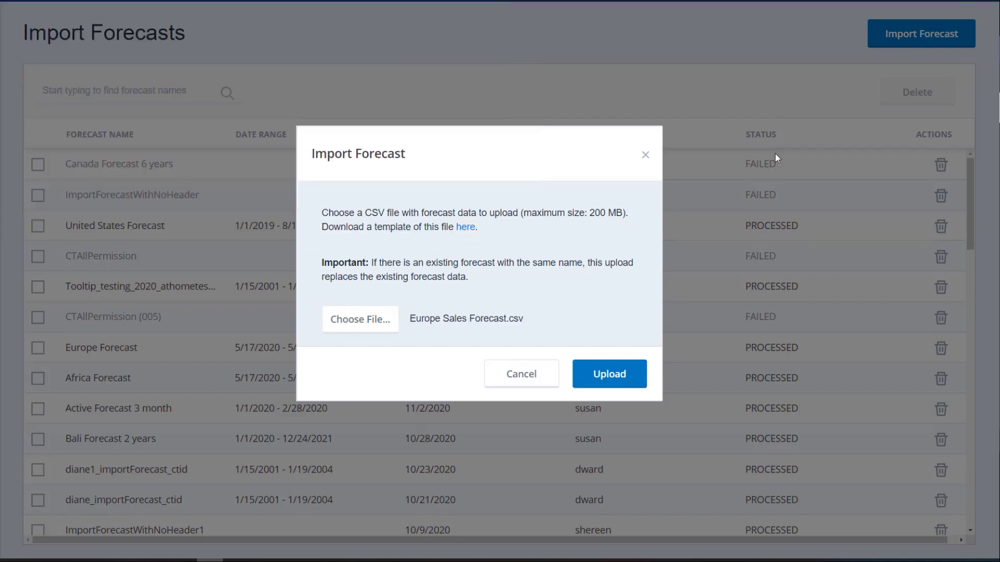
left_click(618, 380)
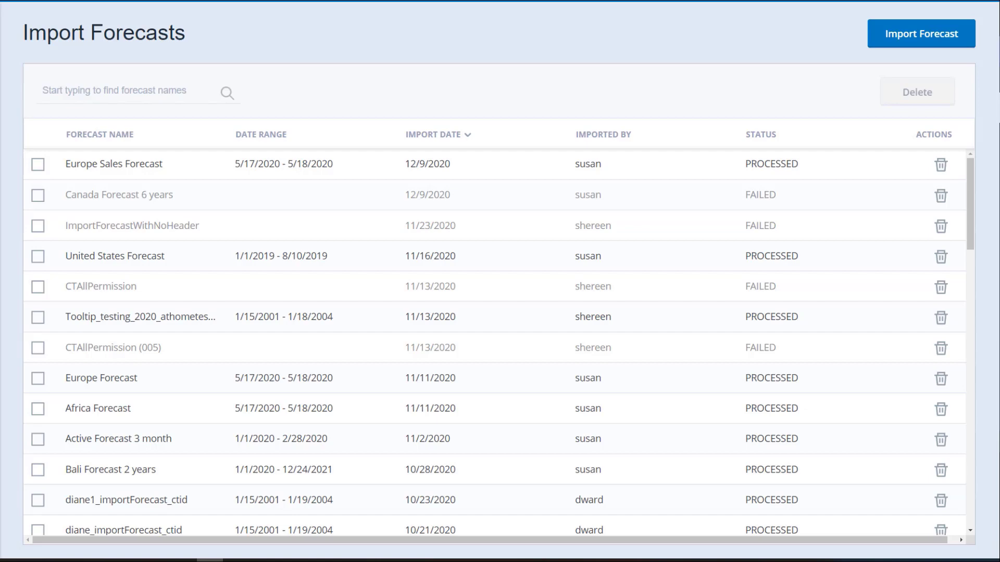
Sort the forecast list by importer and delete Australia Forecast, confirming the deletion.
left_click(437, 134)
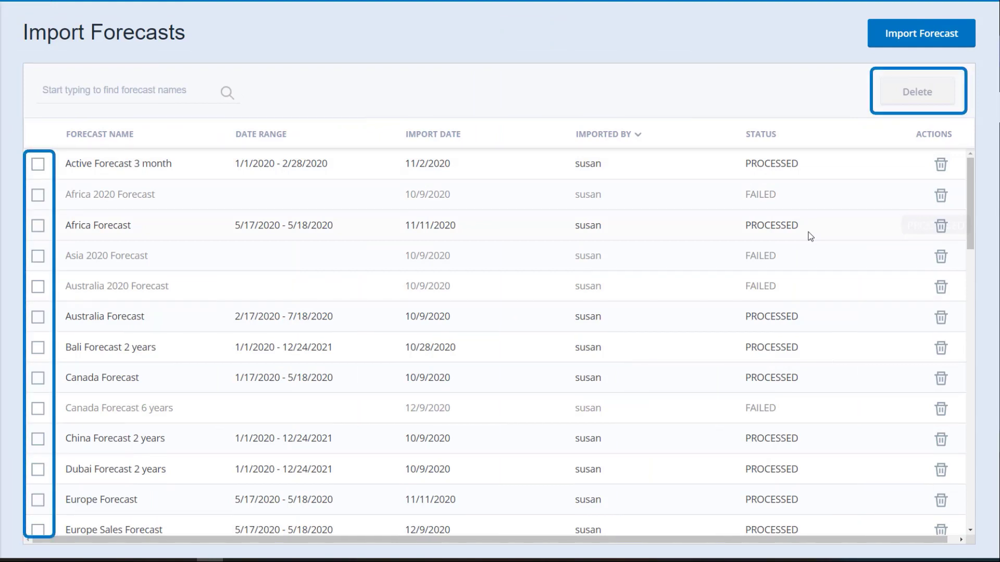
left_click(940, 317)
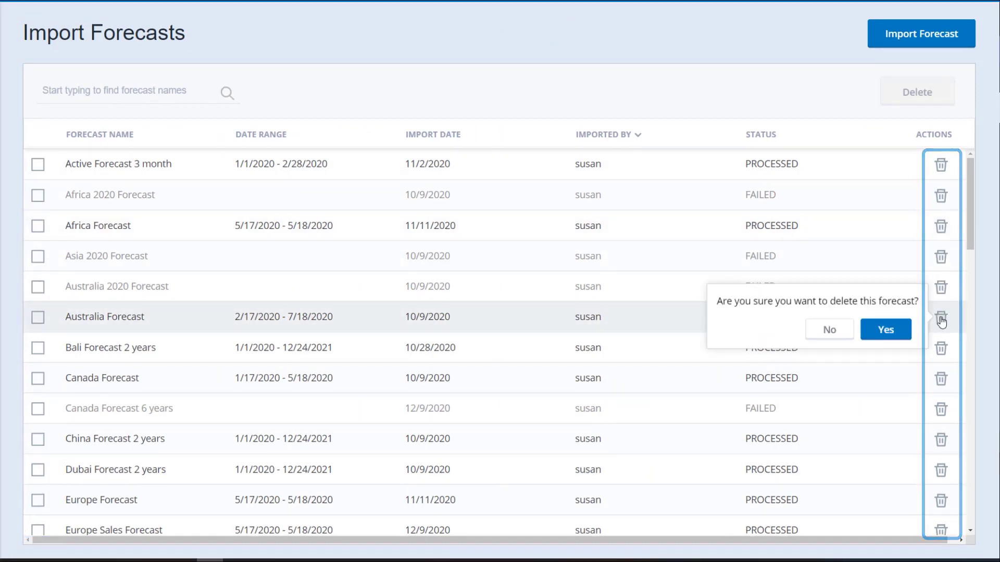
left_click(892, 333)
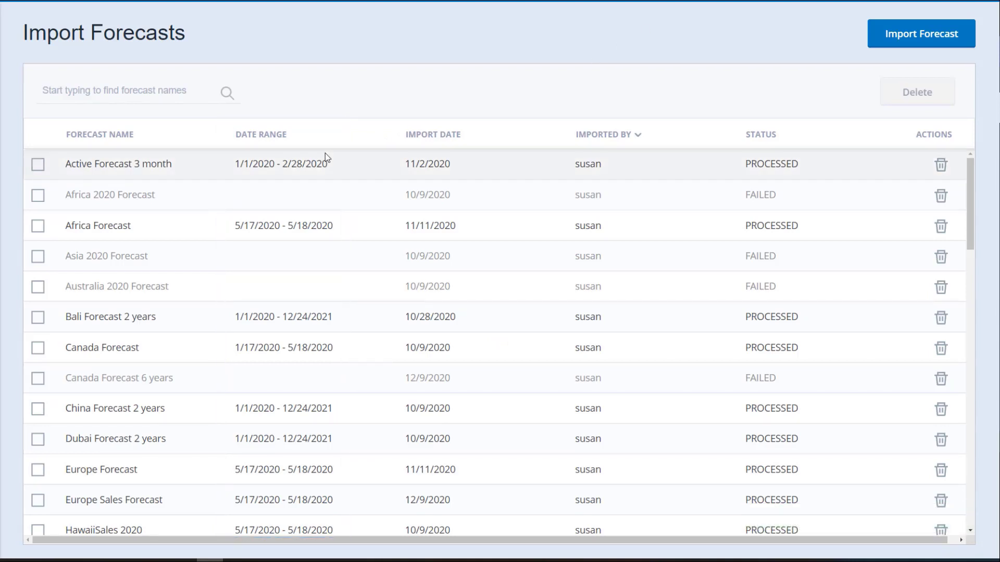
Review the import logs of Active Forecast 3 month, Canada Forecast 6 years and Africa 2020 Forecast.
left_click(302, 164)
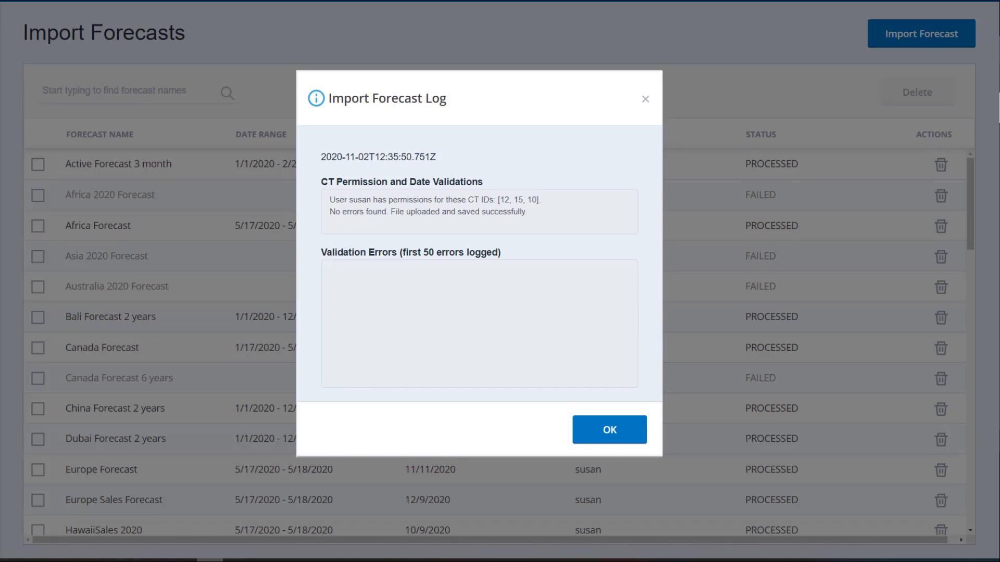
left_click(615, 432)
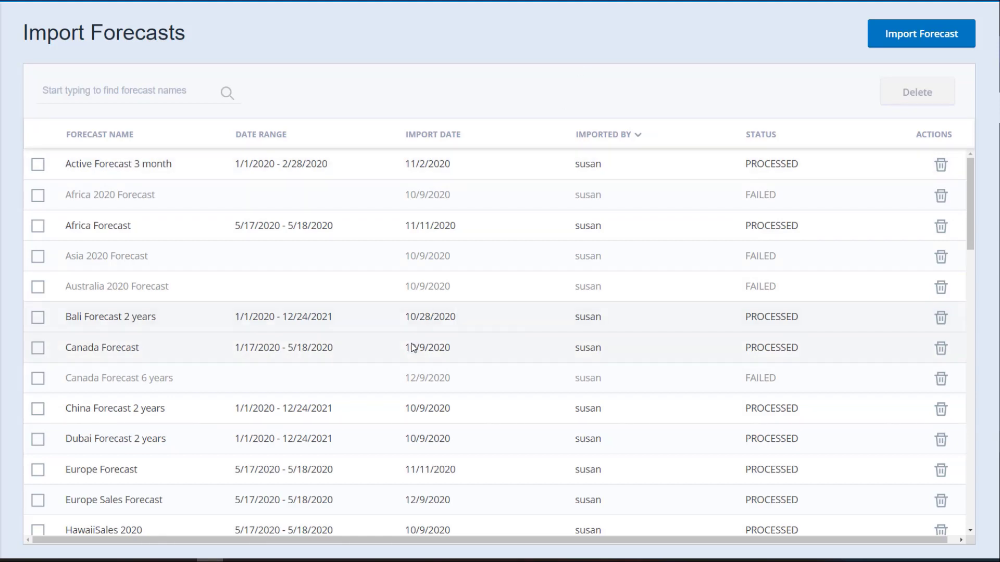
left_click(419, 379)
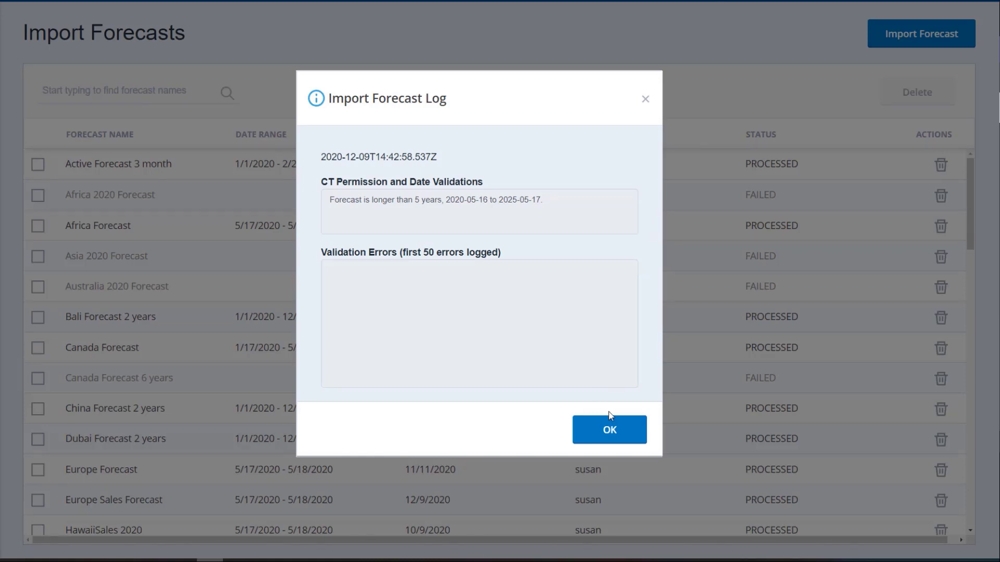
left_click(612, 433)
left_click(429, 196)
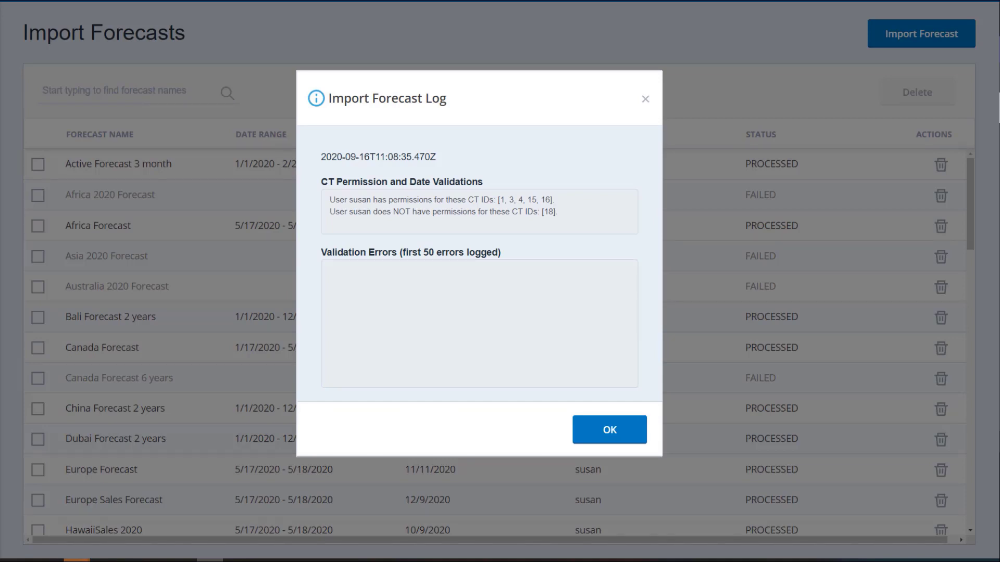
left_click(609, 430)
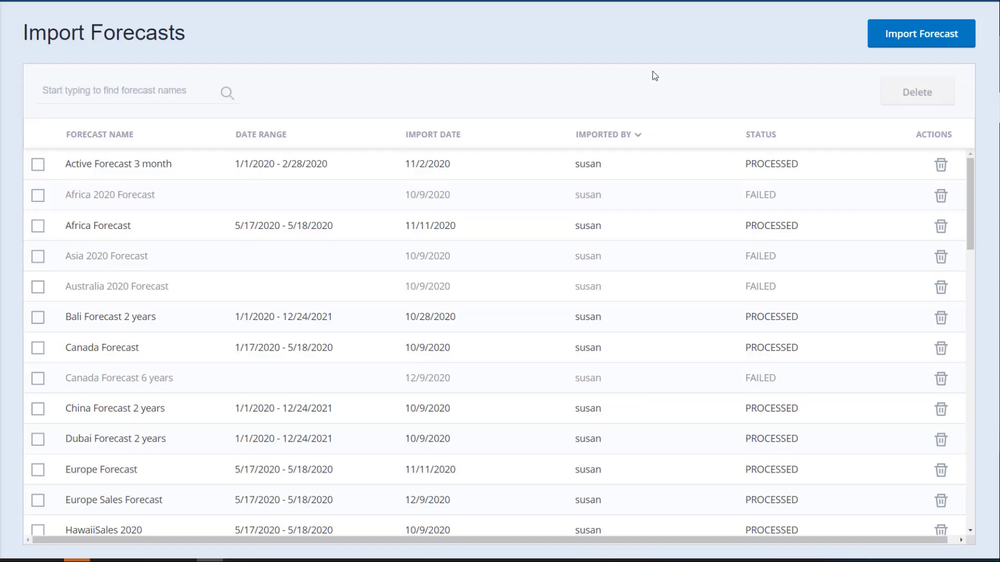
Start a new plan named Demo with entity type Enterprise Group and enterprise group 1 Customer Service.
left_click(532, 296)
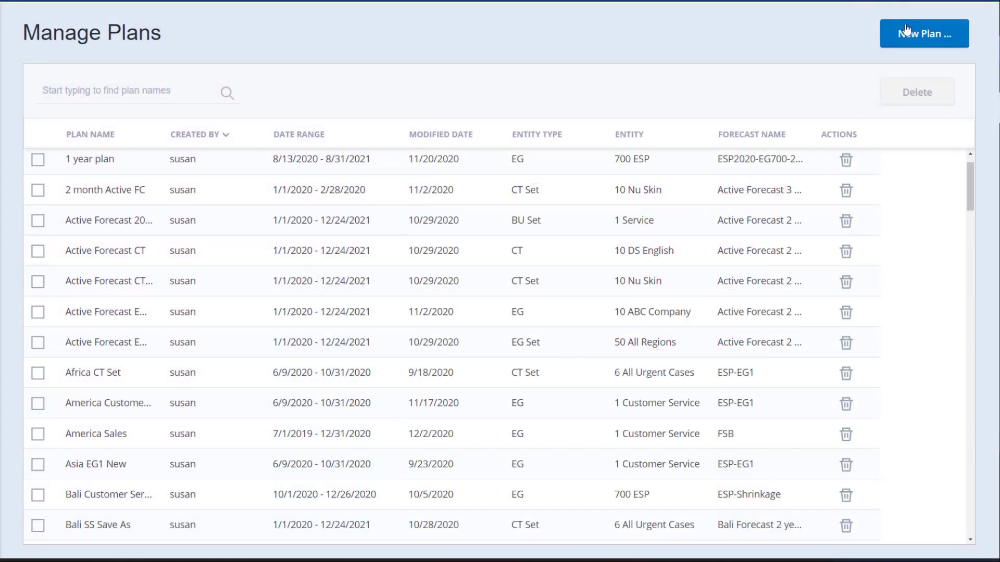
left_click(911, 33)
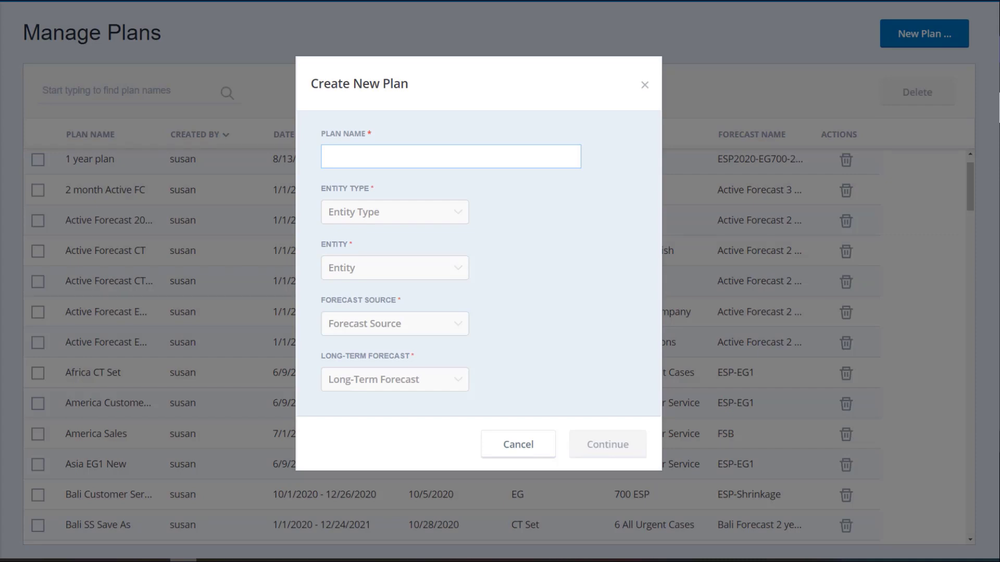
type("Demo")
left_click(459, 215)
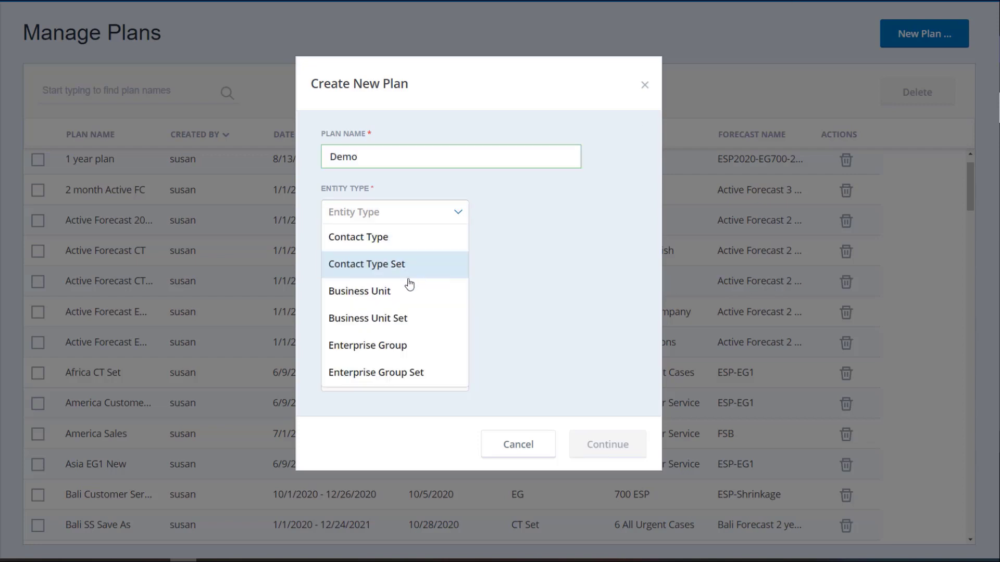
left_click(391, 346)
left_click(460, 271)
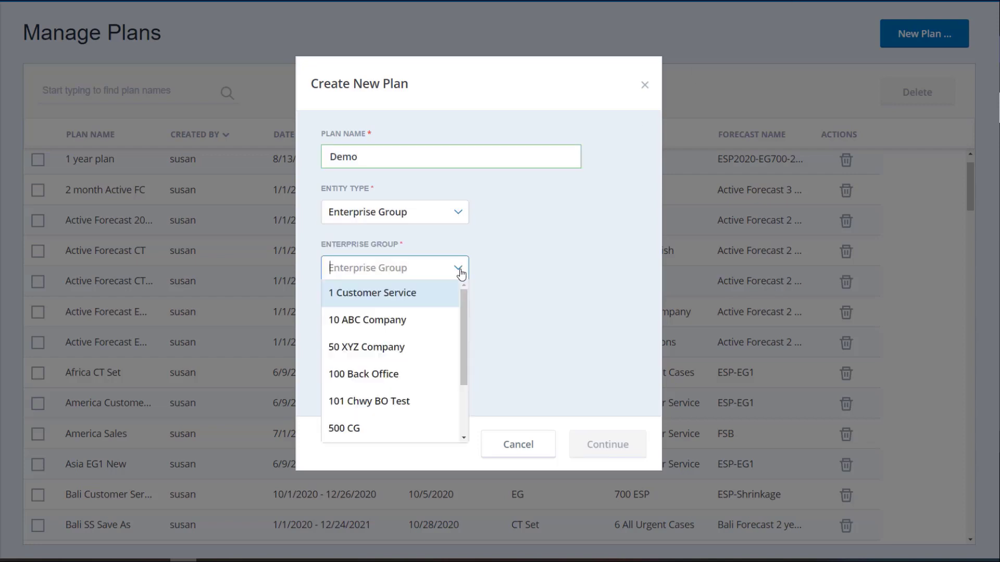
left_click(409, 294)
Base the Demo plan on the imported long-term forecast US Sales and Service_3yrs and continue to the staffing settings.
left_click(458, 324)
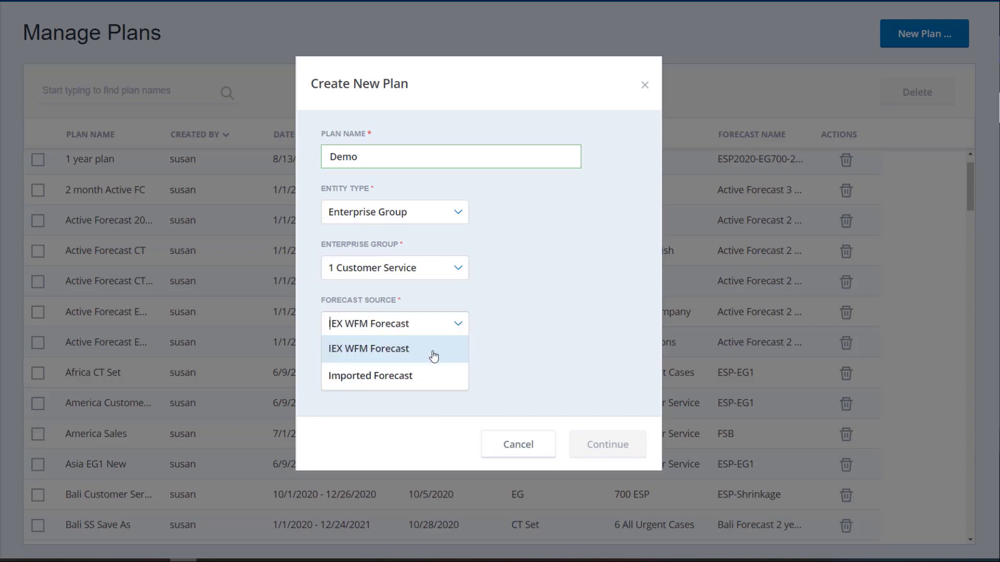
left_click(407, 377)
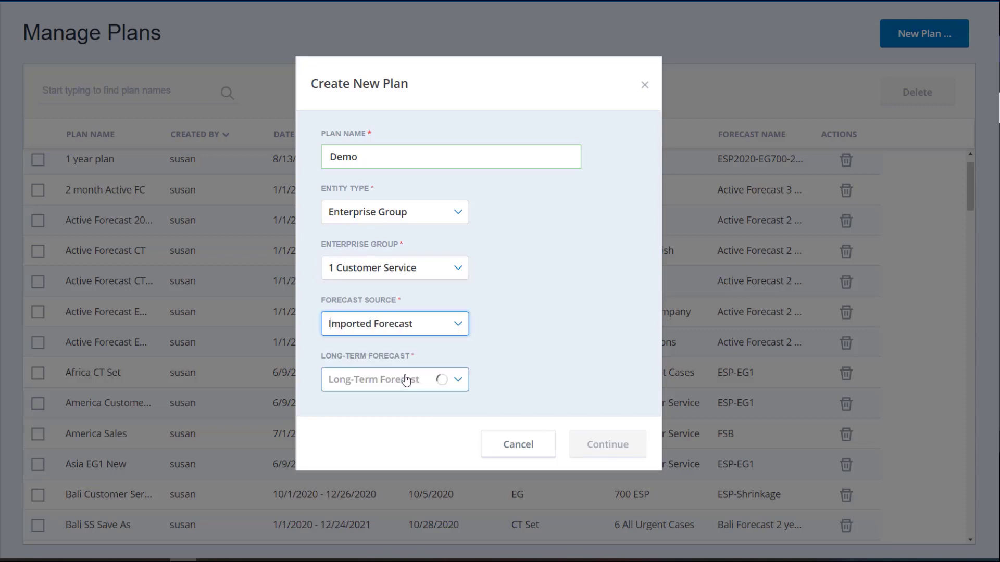
left_click(459, 380)
scroll(371, 447, "down", 5)
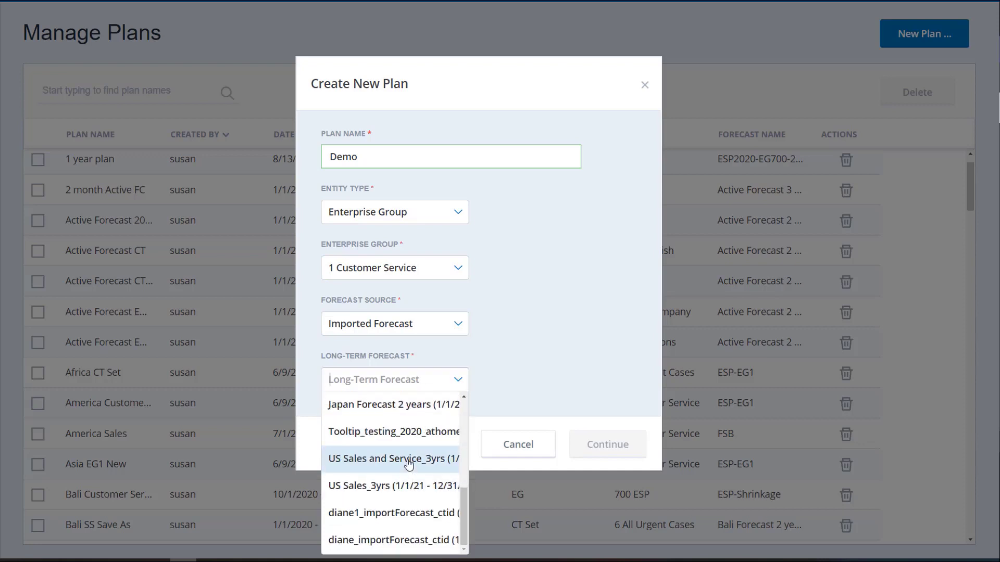
left_click(404, 462)
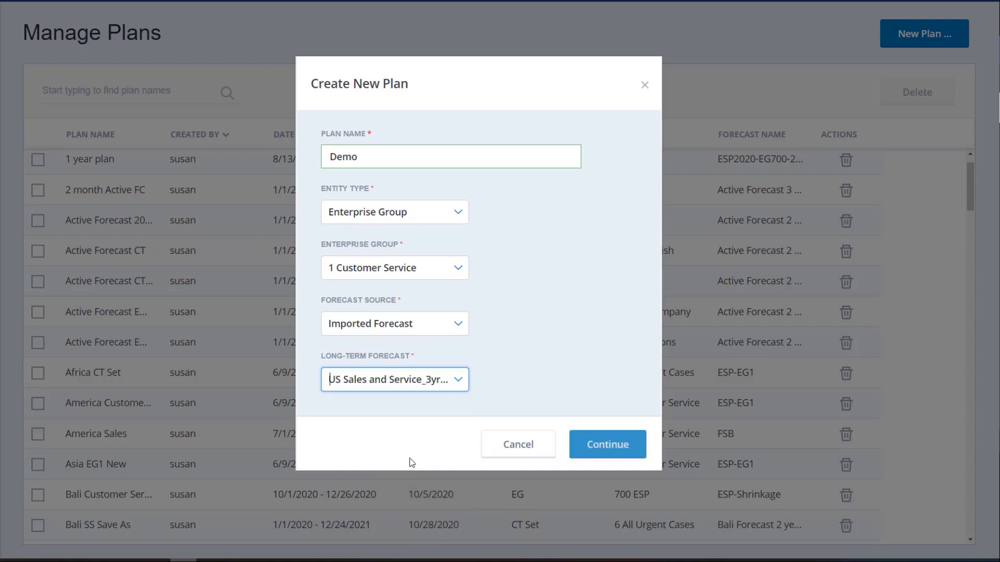
left_click(615, 445)
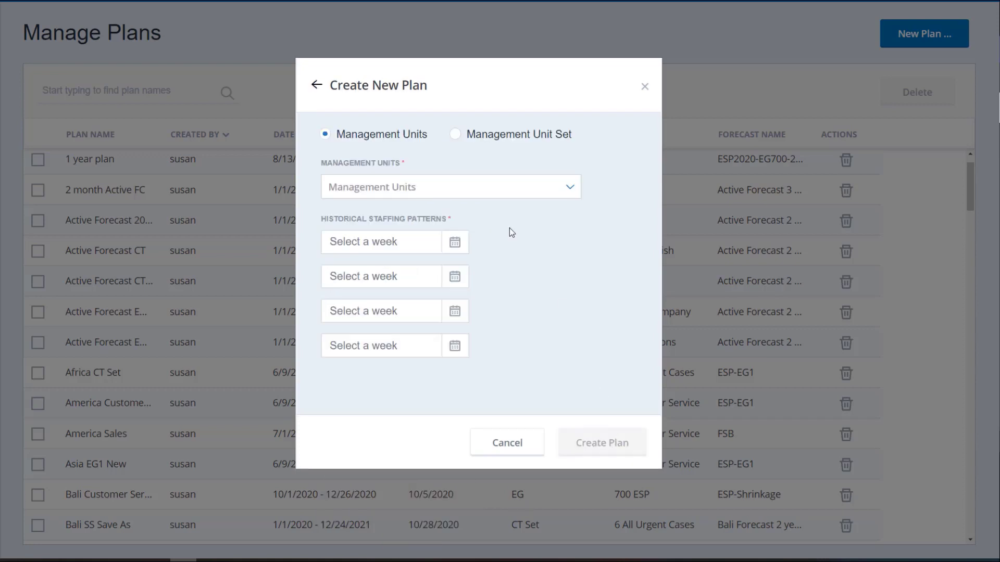
Assign the management units 1 Eastern America, 2 Western America and 3 Collections to the plan.
left_click(567, 194)
left_click(460, 215)
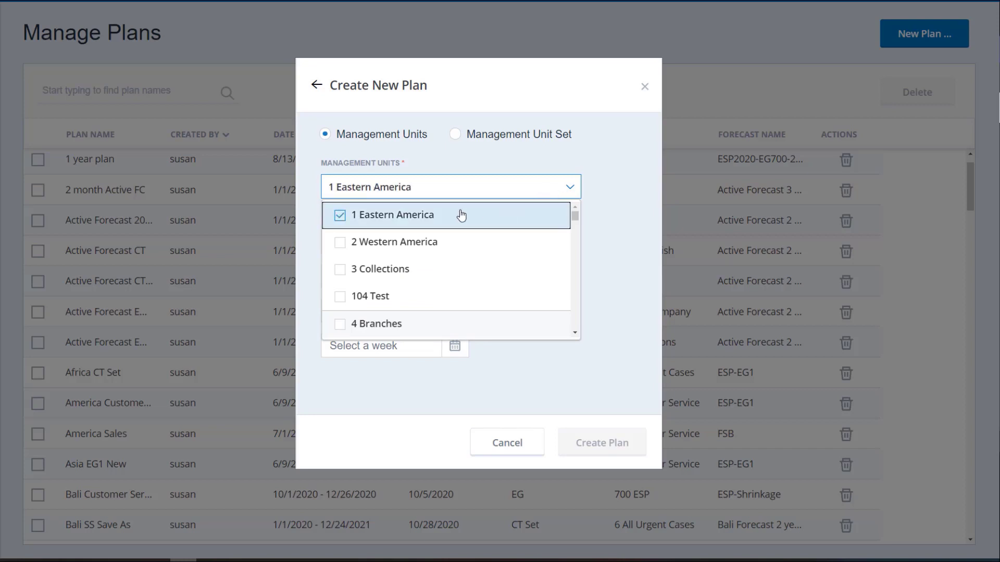
left_click(440, 241)
left_click(413, 269)
left_click(635, 266)
Set the historical staffing weeks to 1/12/20 - 1/18/20, 3/15/20 - 3/21/20, 5/3/20 - 5/9/20 and 7/26/20 - 8/1/20, and create the plan.
left_click(442, 244)
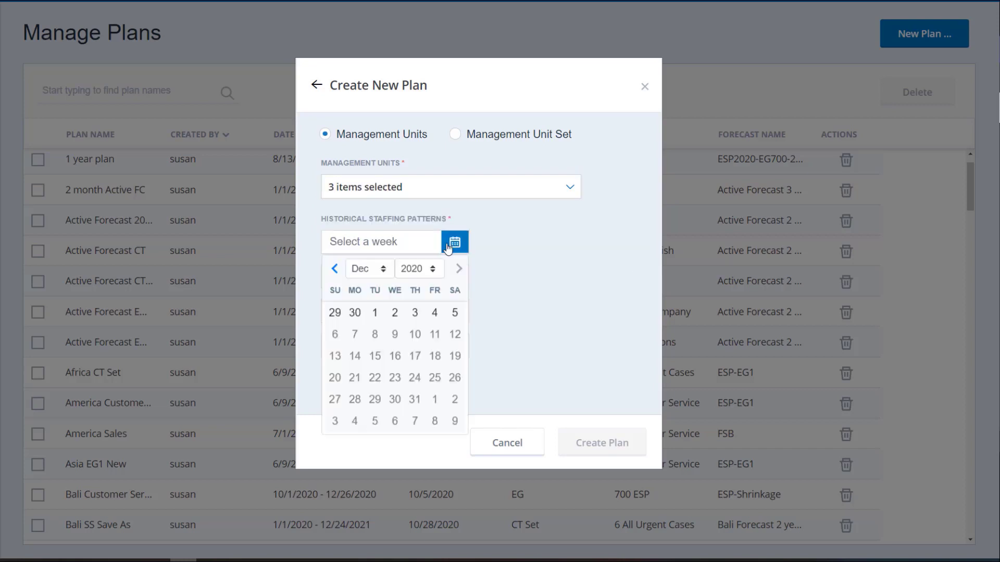
left_click(382, 269)
left_click(364, 285)
left_click(391, 354)
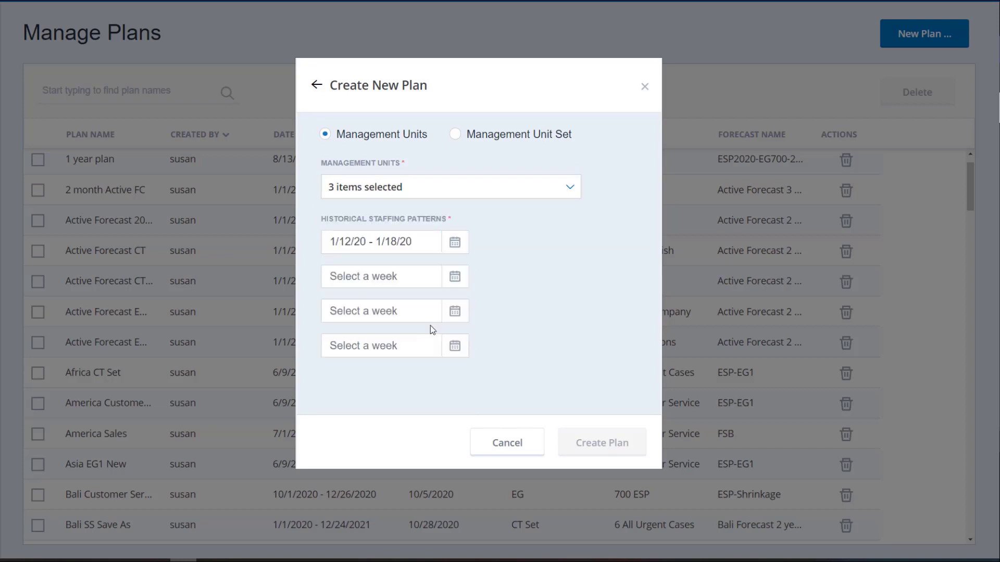
left_click(455, 276)
left_click(369, 303)
left_click(359, 339)
left_click(415, 391)
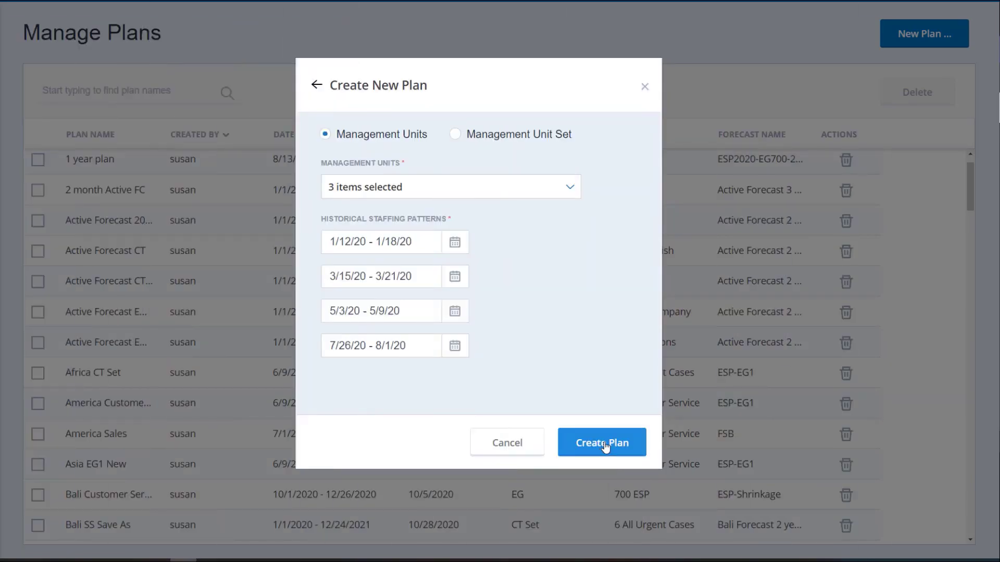
left_click(603, 443)
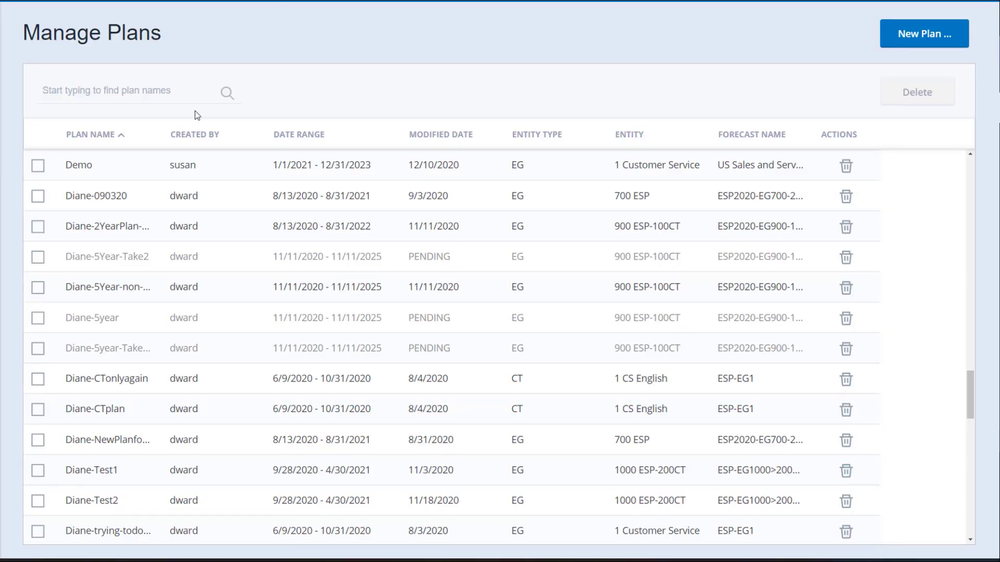
Open the Demo plan and set Contacts Received for March 2021 to 750000.
left_click(86, 165)
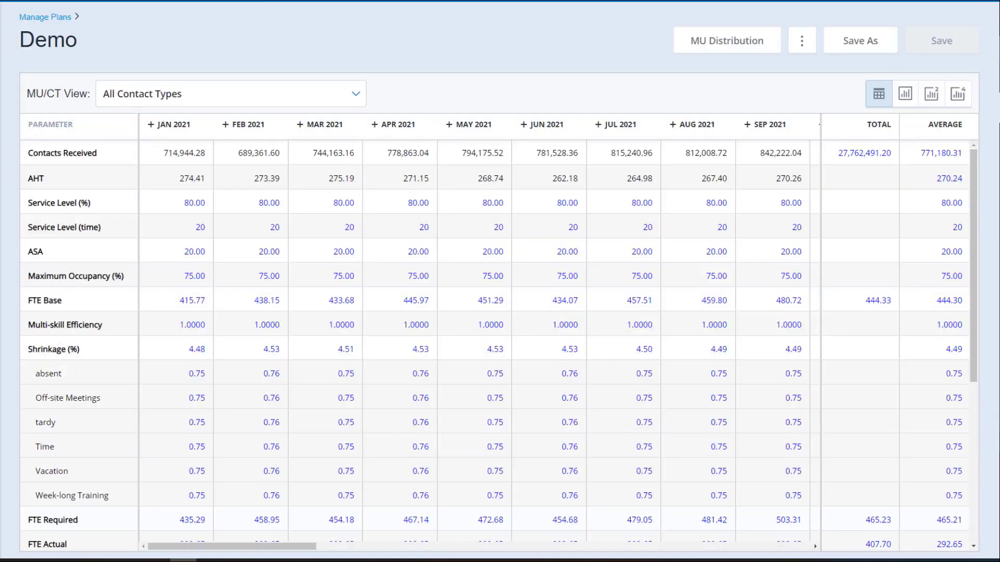
left_click(322, 156)
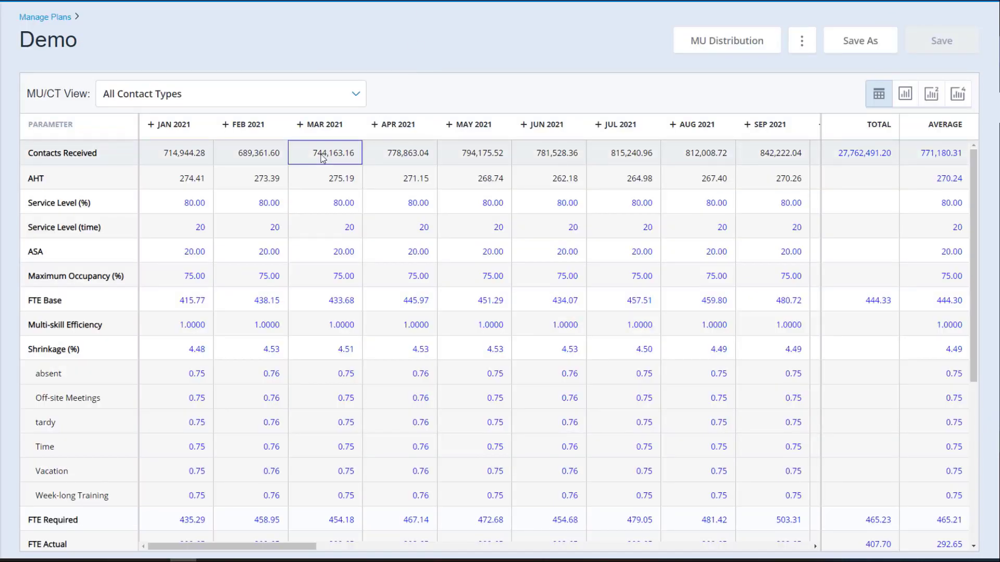
type("750000")
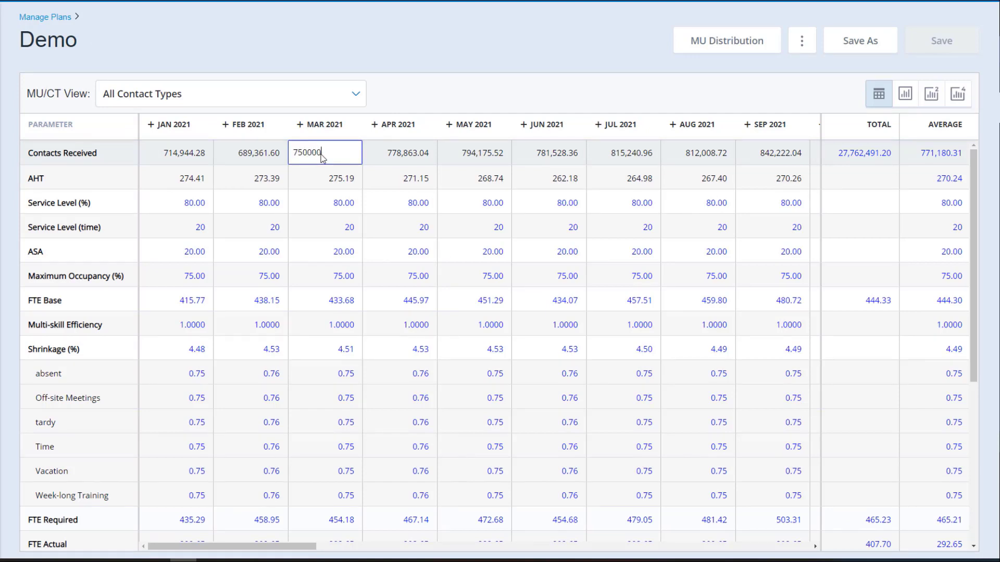
key("Return")
Set the AHT for May 2021 to 255 in the Demo plan.
left_click(478, 183)
type("255")
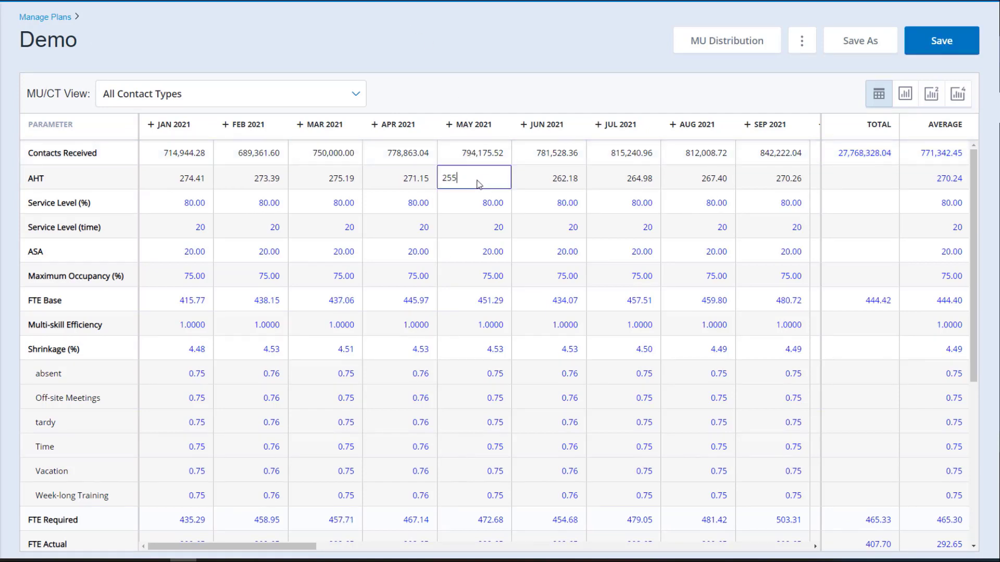
key("Return")
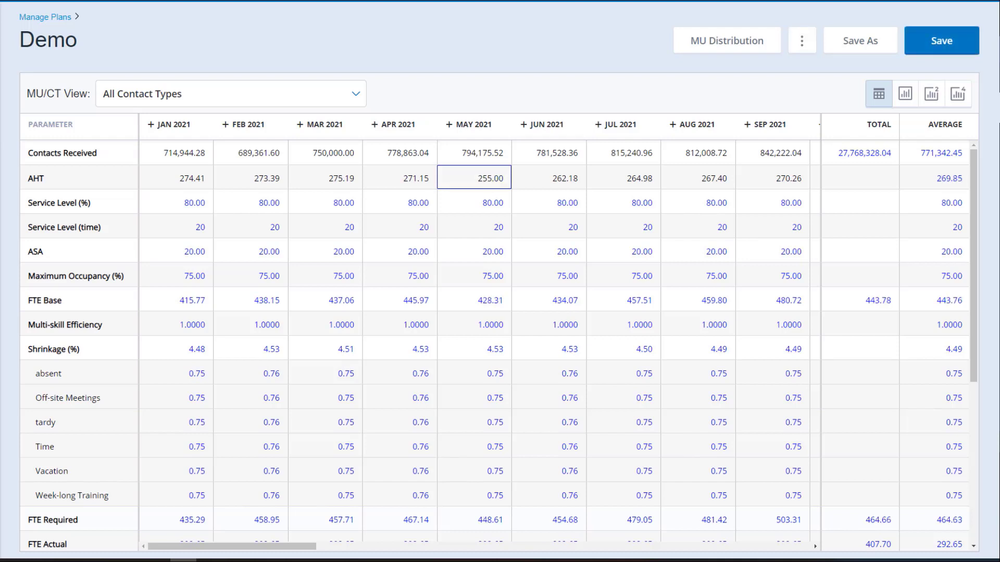